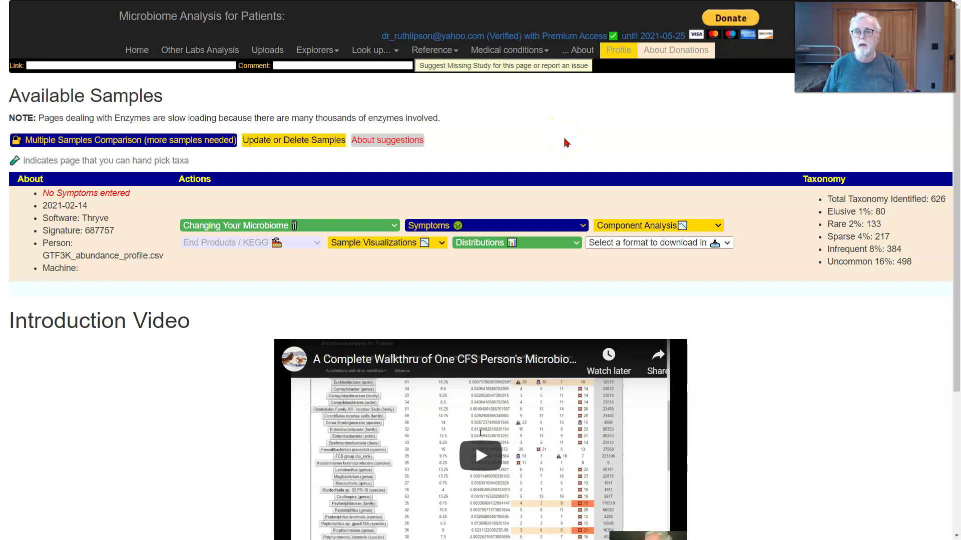
# Show the Chronic Fatigue Syndrome/ME Brain Fogged suggestions for the Thryve sample, led by tea to add.
pyautogui.click(319, 226)
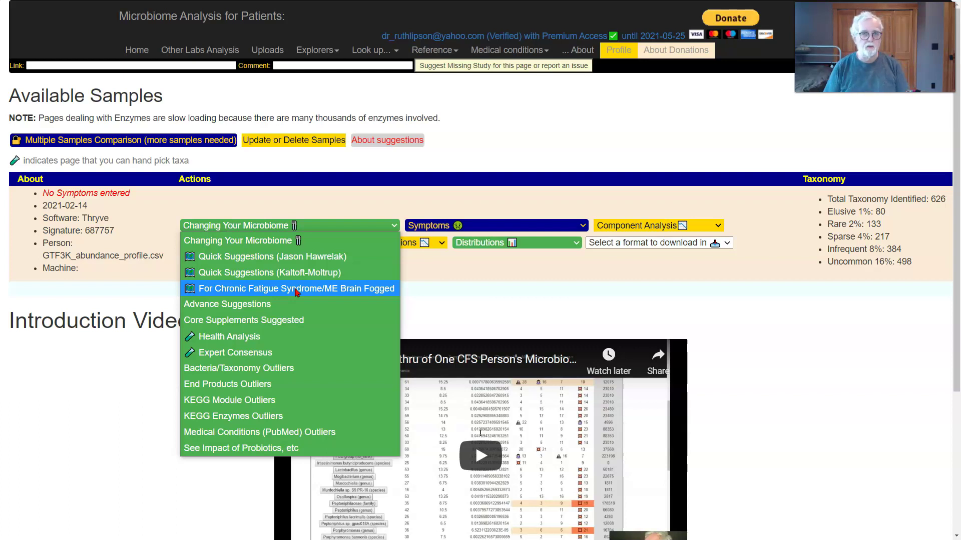
pyautogui.click(296, 288)
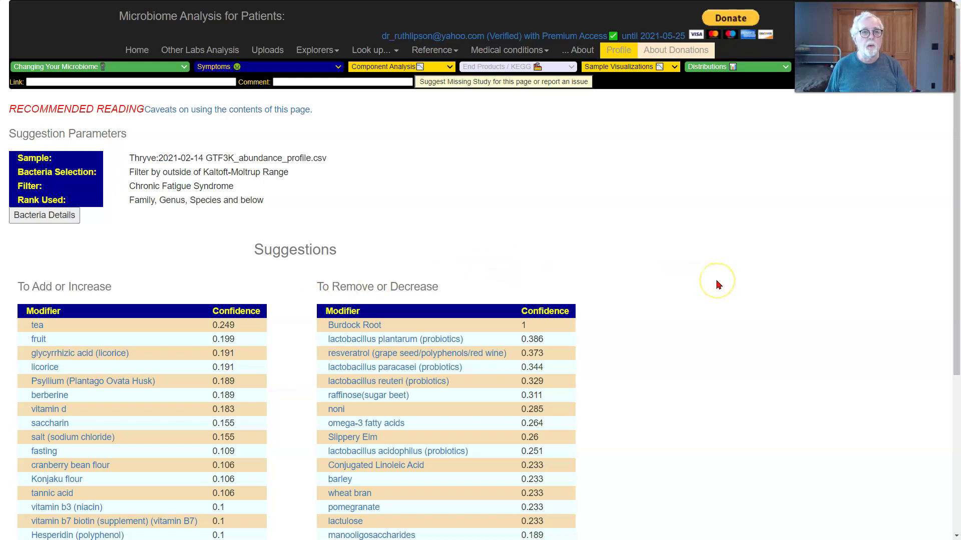
pyautogui.scroll(-5, 718, 284)
pyautogui.scroll(5, 718, 285)
pyautogui.scroll(-5, 717, 283)
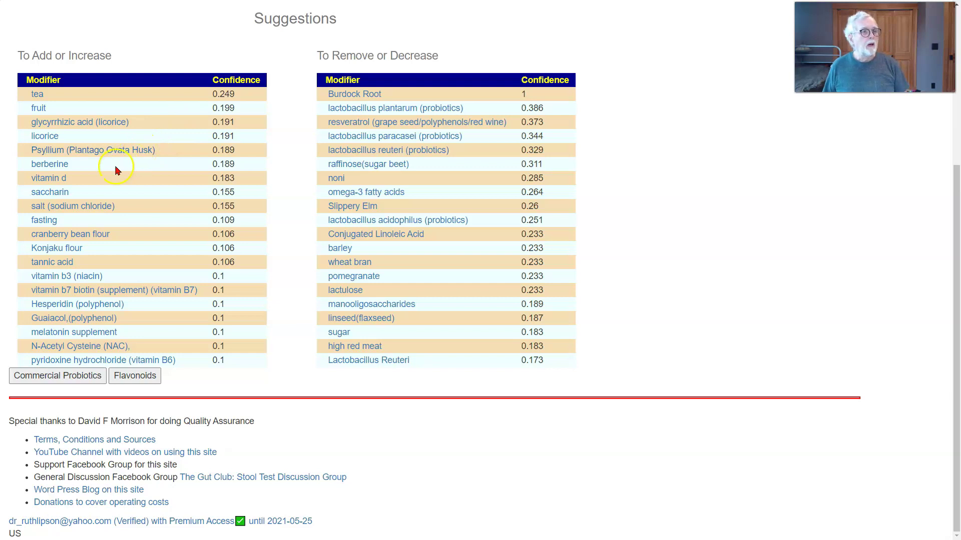
pyautogui.click(100, 157)
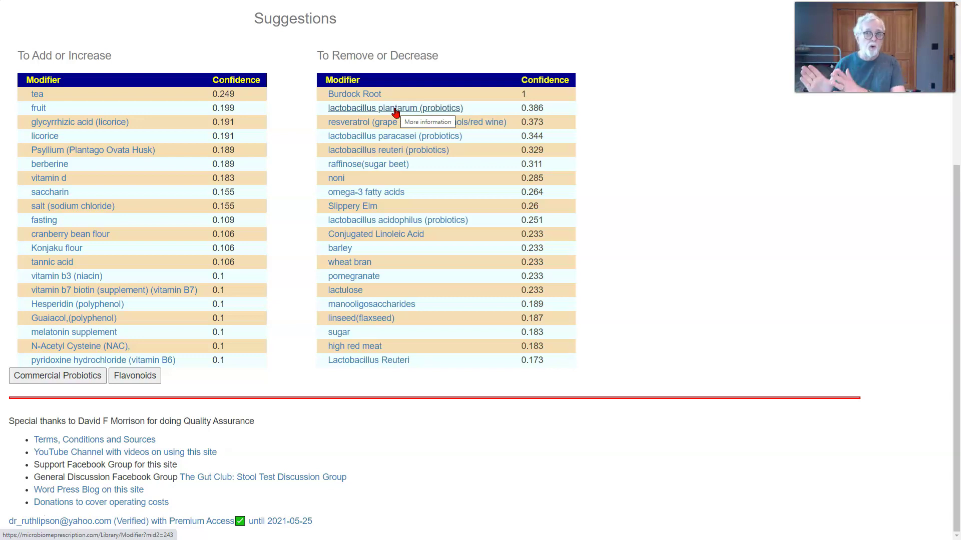
pyautogui.click(431, 137)
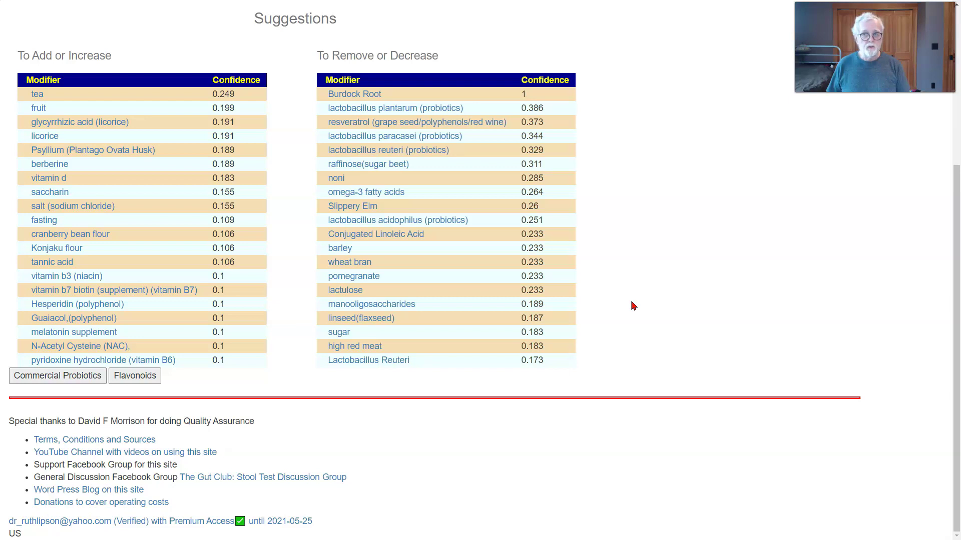
pyautogui.scroll(5, 658, 220)
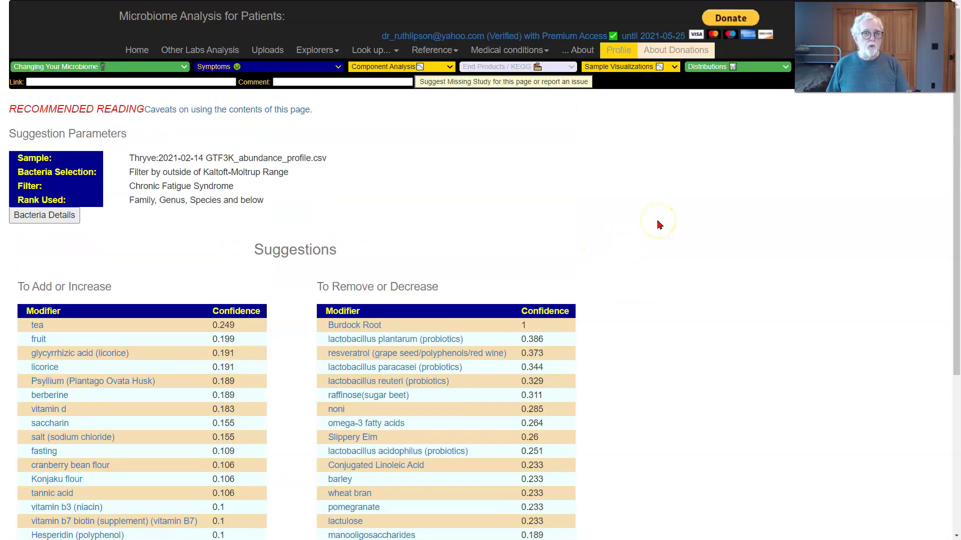
pyautogui.click(33, 219)
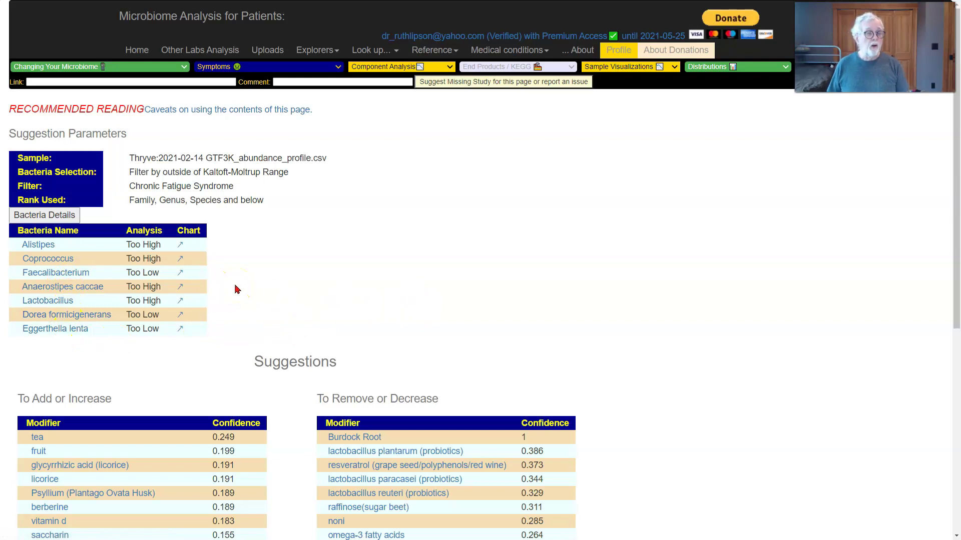
pyautogui.click(42, 216)
pyautogui.scroll(-5, 592, 228)
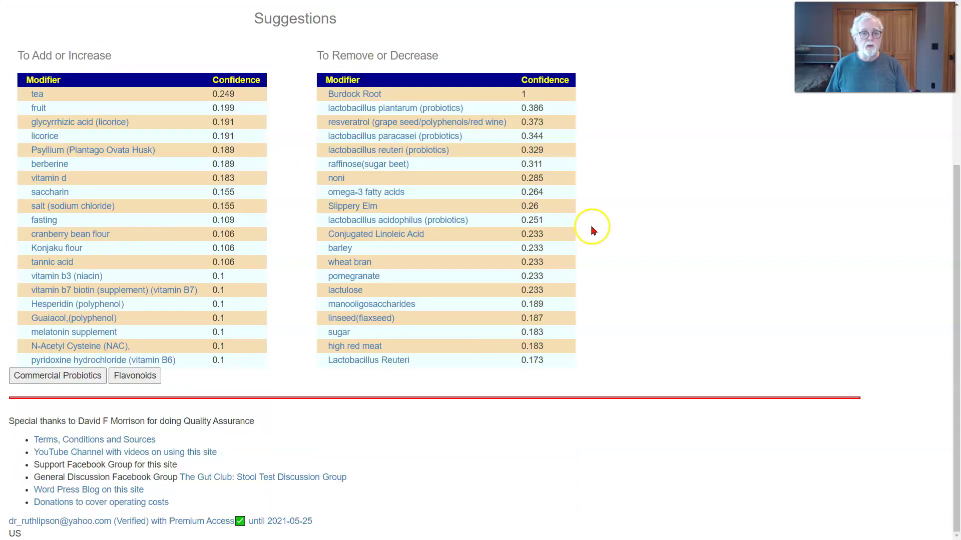
# List commercial probiotics by impact on this sample, down through the negative-impact table.
pyautogui.click(54, 376)
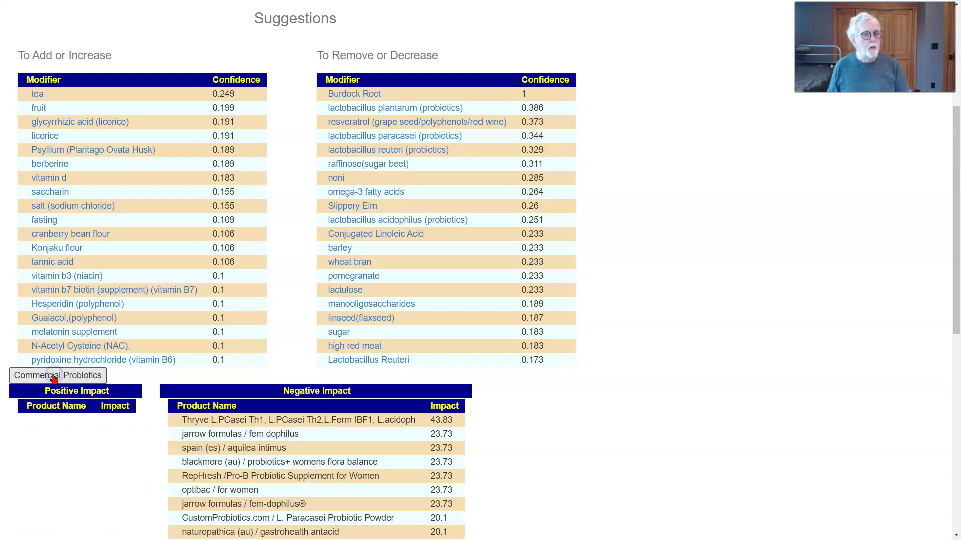
pyautogui.scroll(-5, 635, 394)
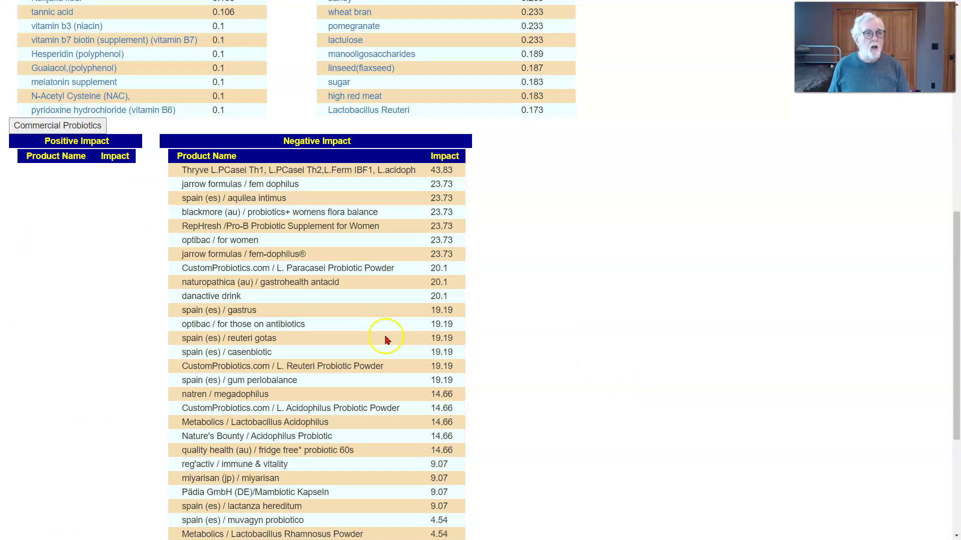
pyautogui.click(79, 177)
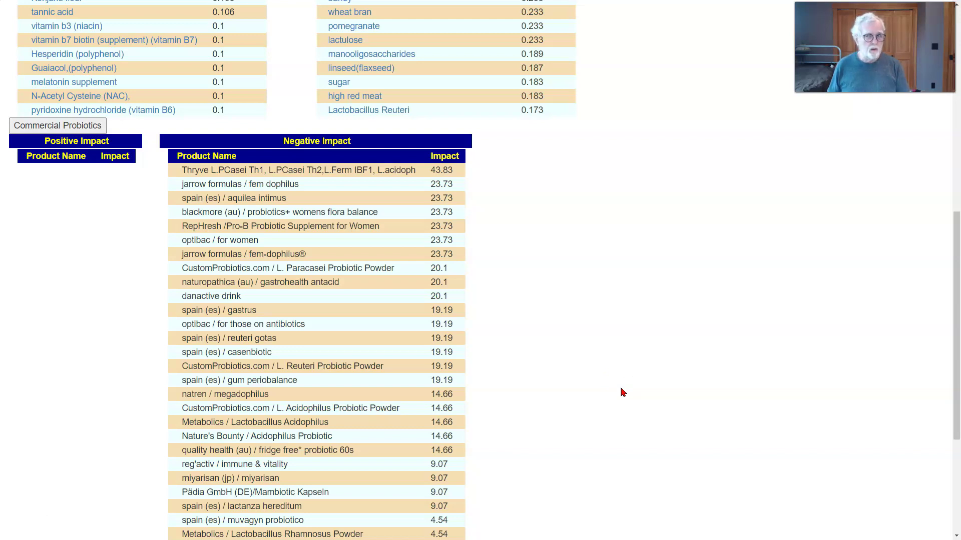
pyautogui.scroll(-4, 623, 392)
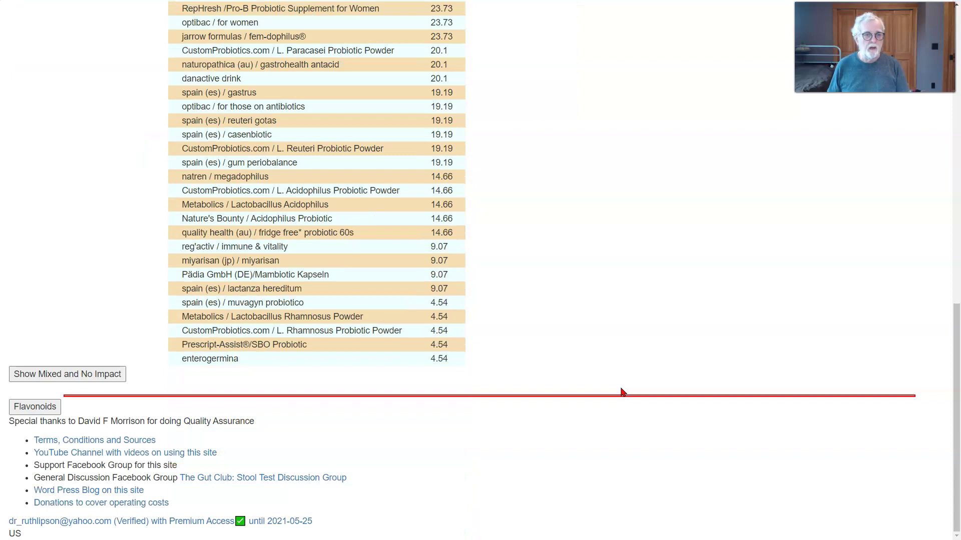
# Add probiotics with mixed or no known impact, such as B. Infantis Probiotic Powder (1.63).
pyautogui.click(57, 379)
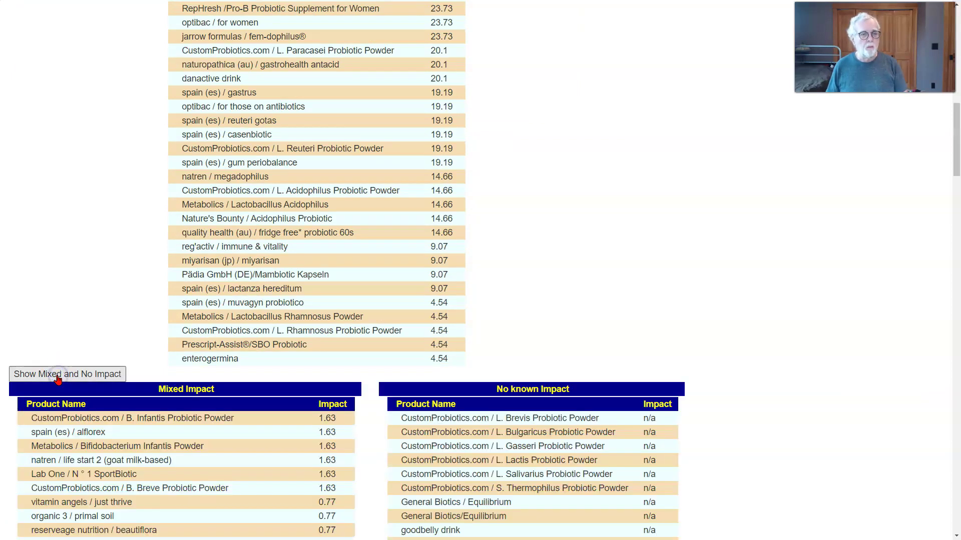
pyautogui.scroll(-5, 728, 249)
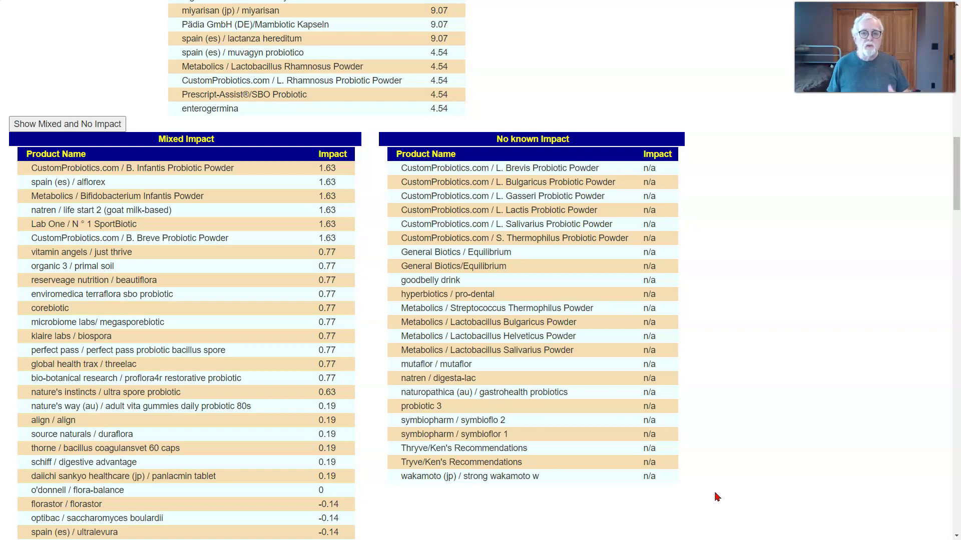
pyautogui.click(693, 496)
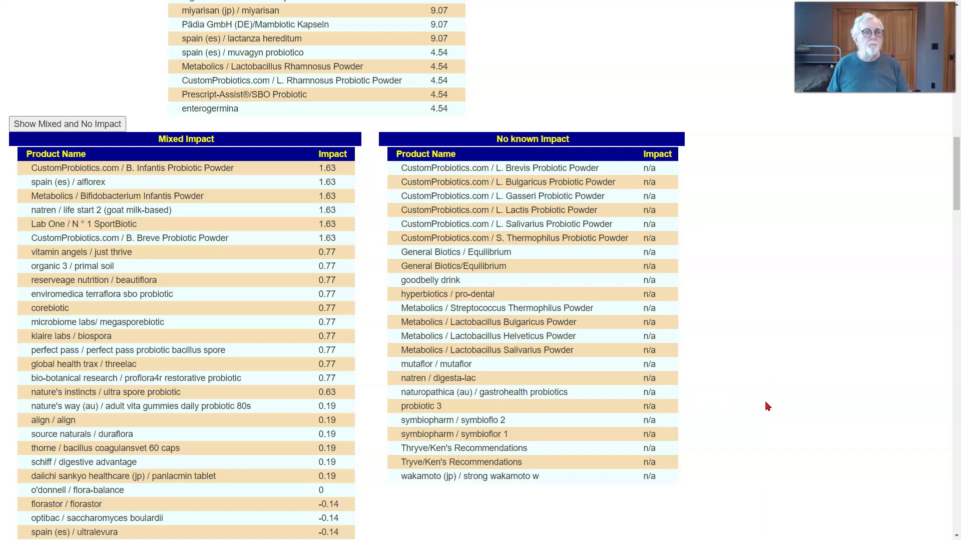
# Swap the probiotic tables for flavonoid tables, with thyme and cloves at 0.98.
pyautogui.scroll(15, 767, 407)
pyautogui.click(60, 408)
pyautogui.click(140, 409)
pyautogui.scroll(-3, 549, 421)
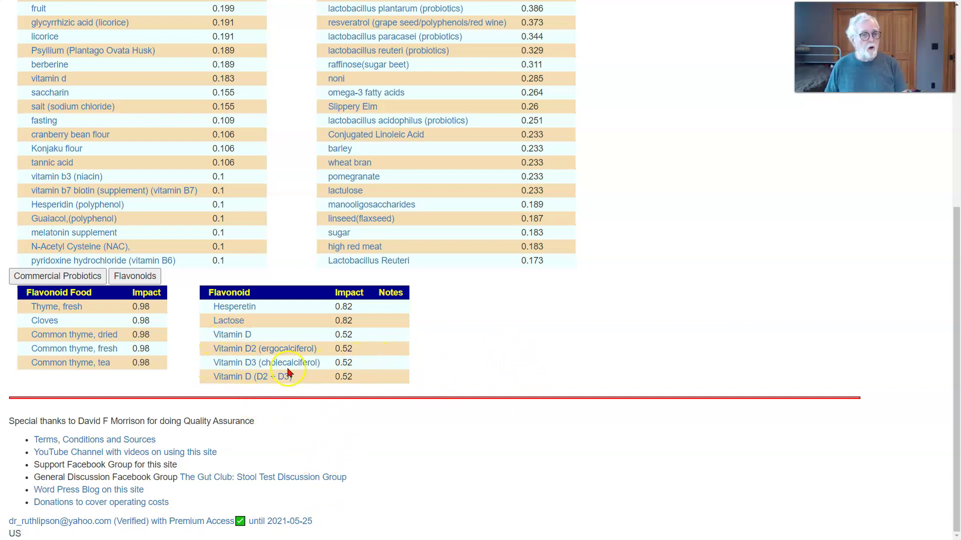
# View the Hesperetin flavanone details page, then return to the Available Samples page.
pyautogui.click(233, 307)
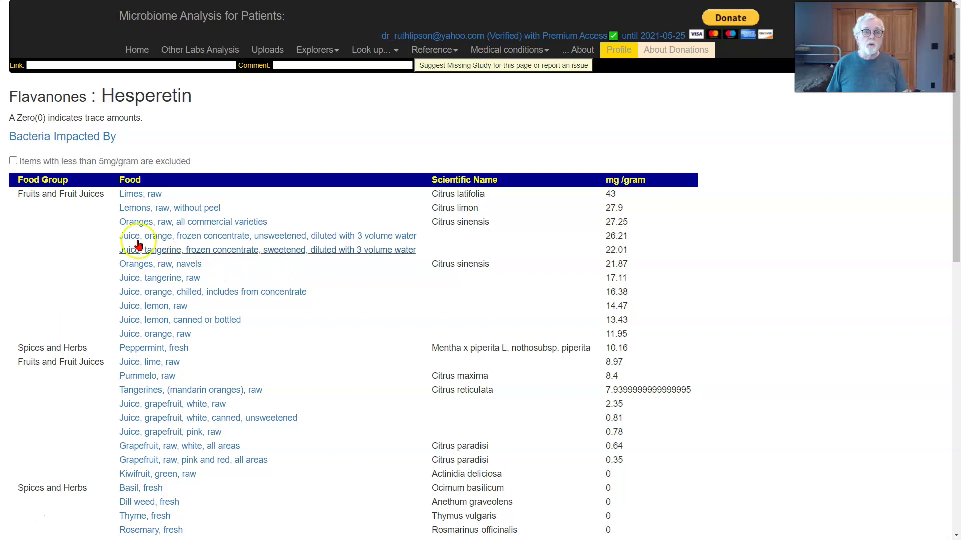
pyautogui.click(133, 199)
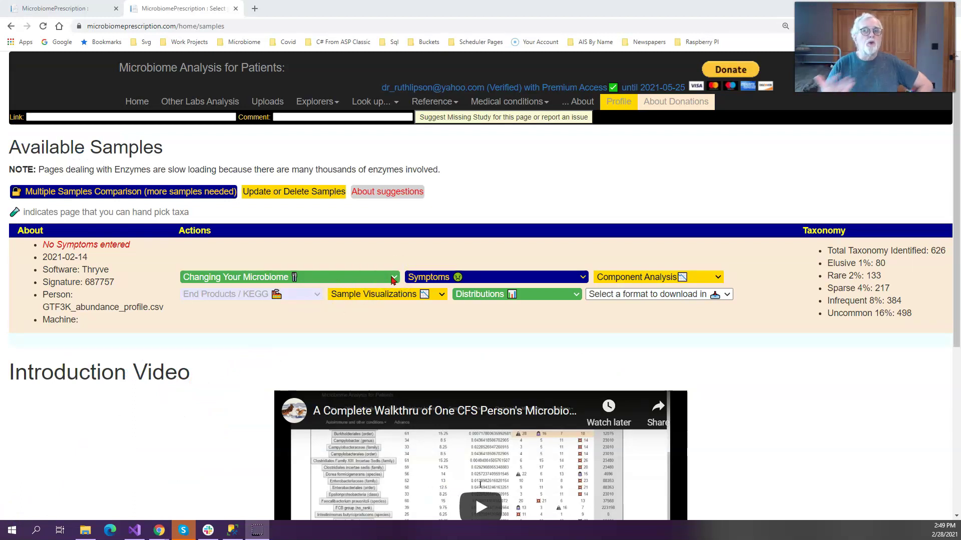
# Choose Advance Suggestions for the Thryve GTF3K_abundance_profile.csv sample.
pyautogui.click(393, 279)
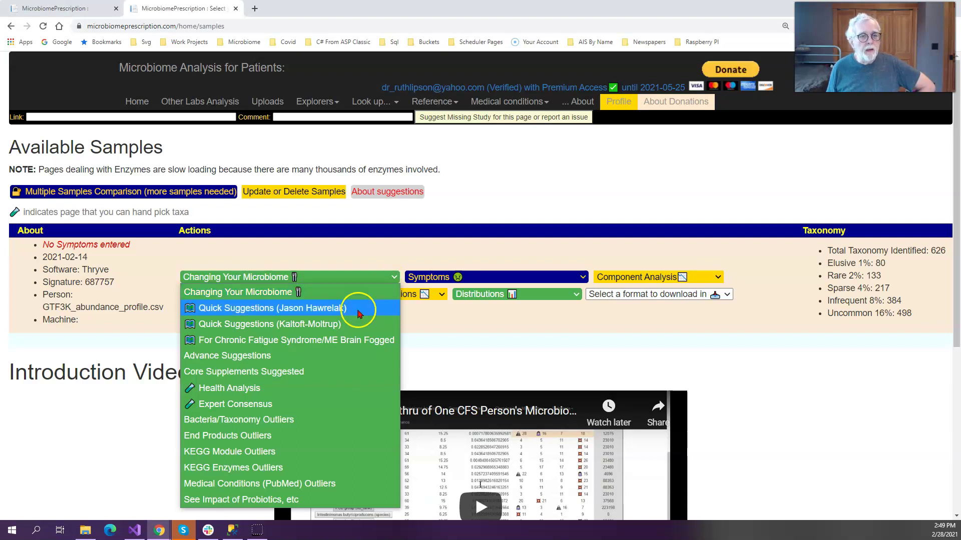
pyautogui.click(272, 356)
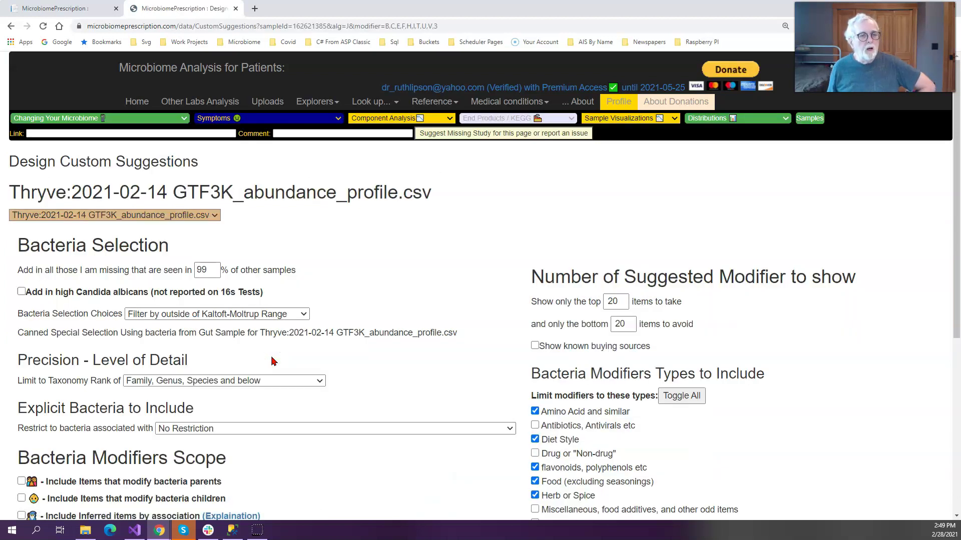
pyautogui.scroll(-5, 422, 260)
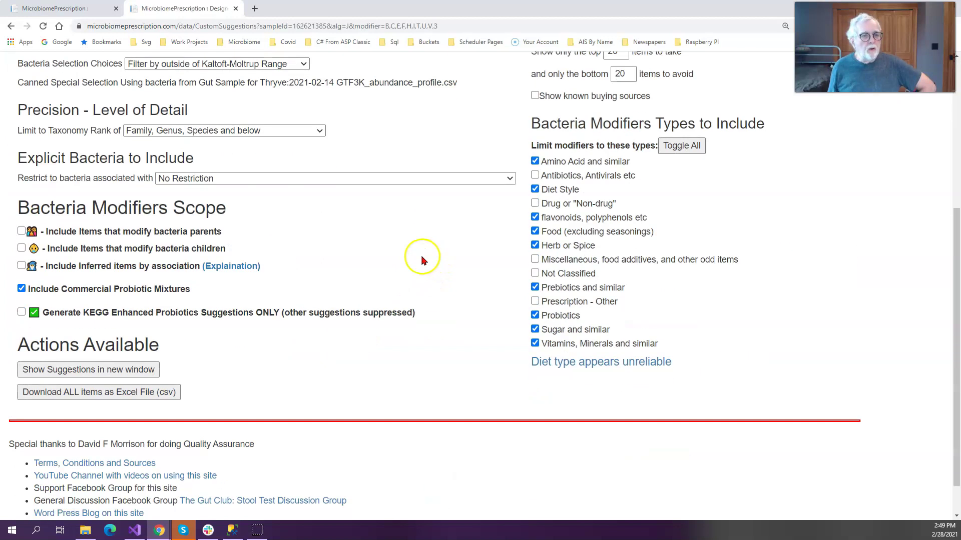
pyautogui.scroll(5, 421, 258)
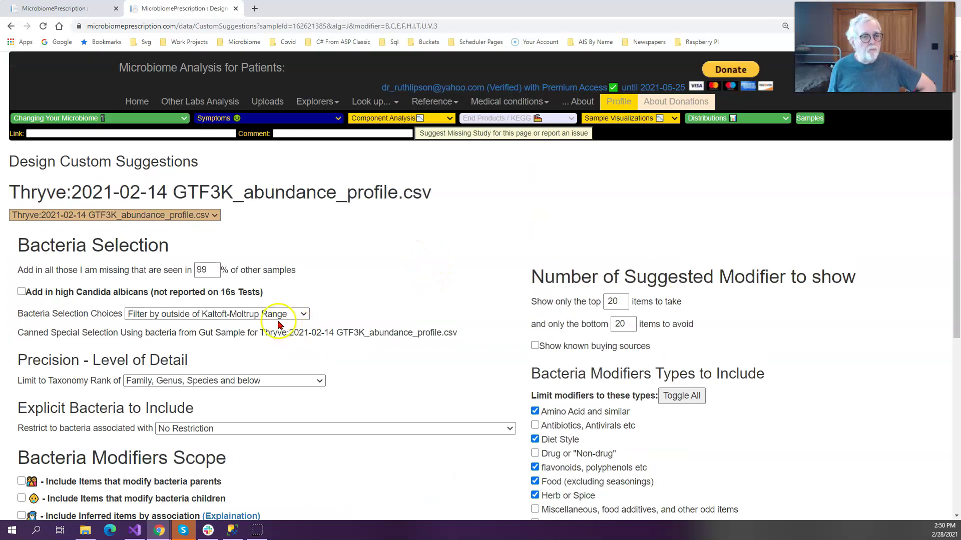
# Limit the bacteria to those linked with Chronic Fatigue Syndrome (PubMed Studies).
pyautogui.click(396, 429)
pyautogui.scroll(-15, 386, 373)
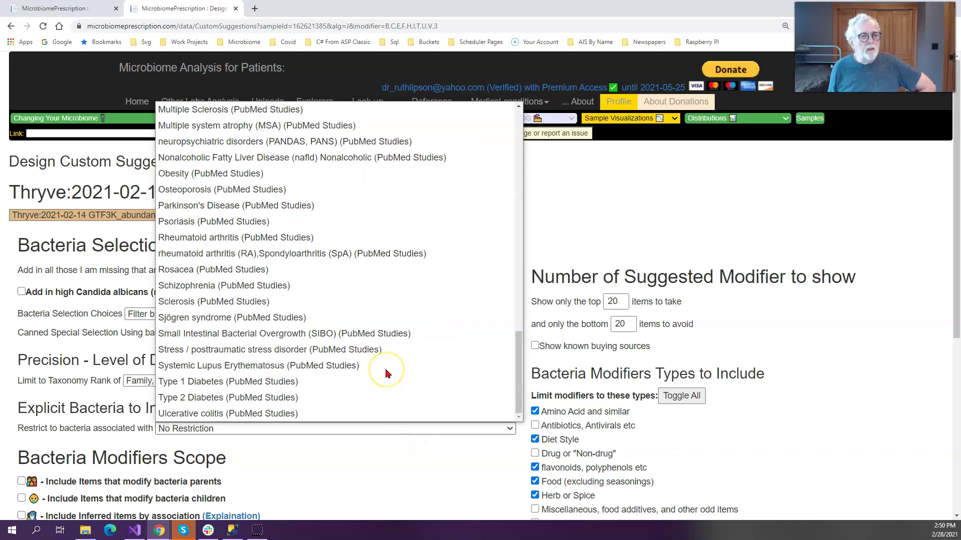
pyautogui.scroll(10, 386, 373)
pyautogui.scroll(10, 386, 373)
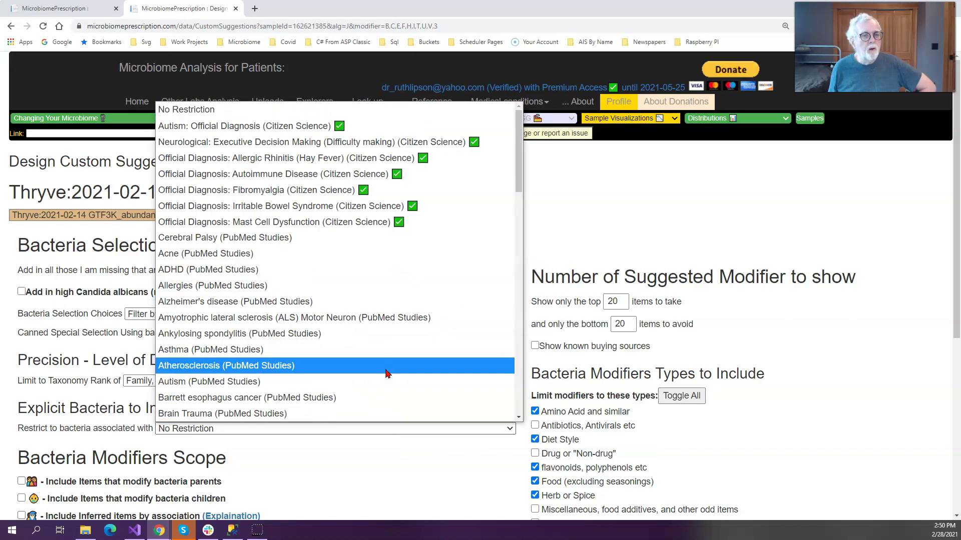
pyautogui.click(518, 374)
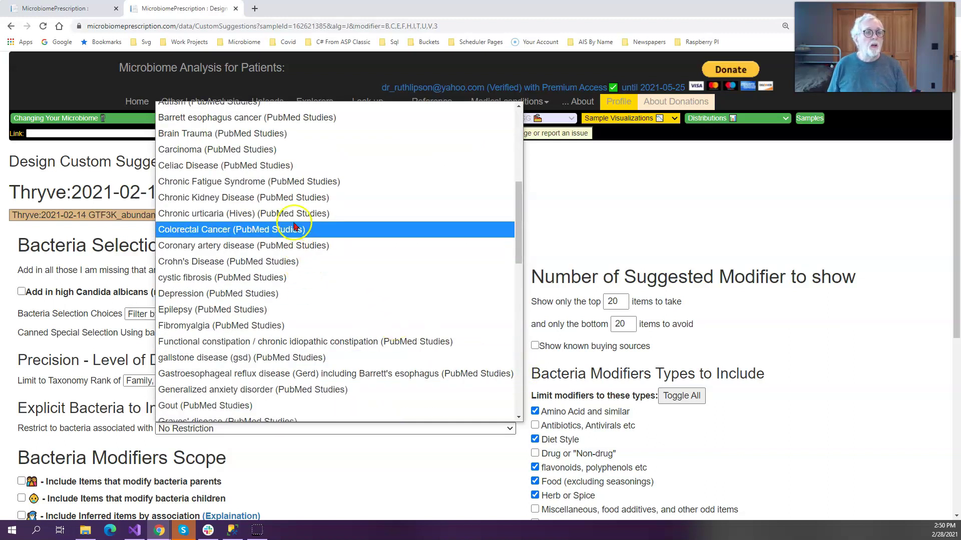
pyautogui.click(296, 188)
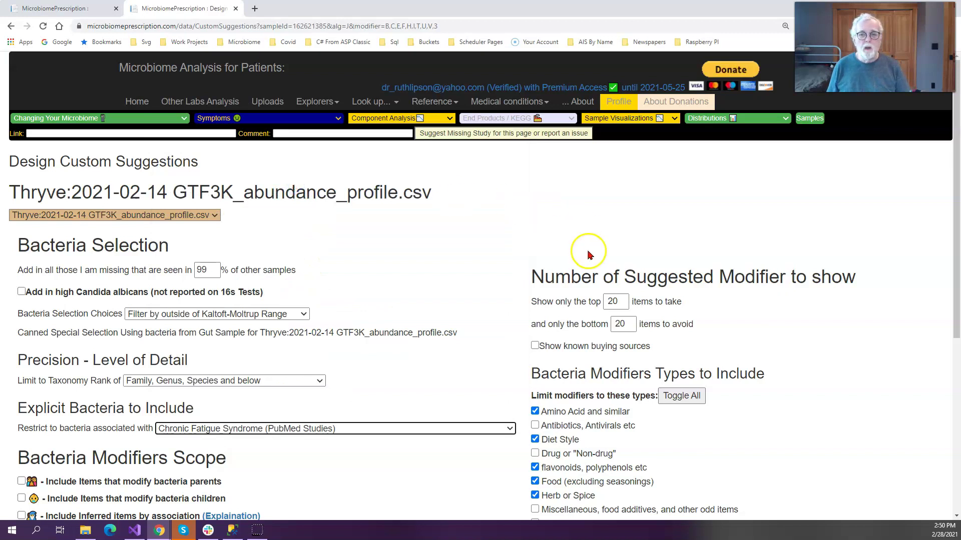
# Include the Misc, Not Classified, Prescription - Other, Antibiotics and Drug modifier types.
pyautogui.scroll(-5, 832, 344)
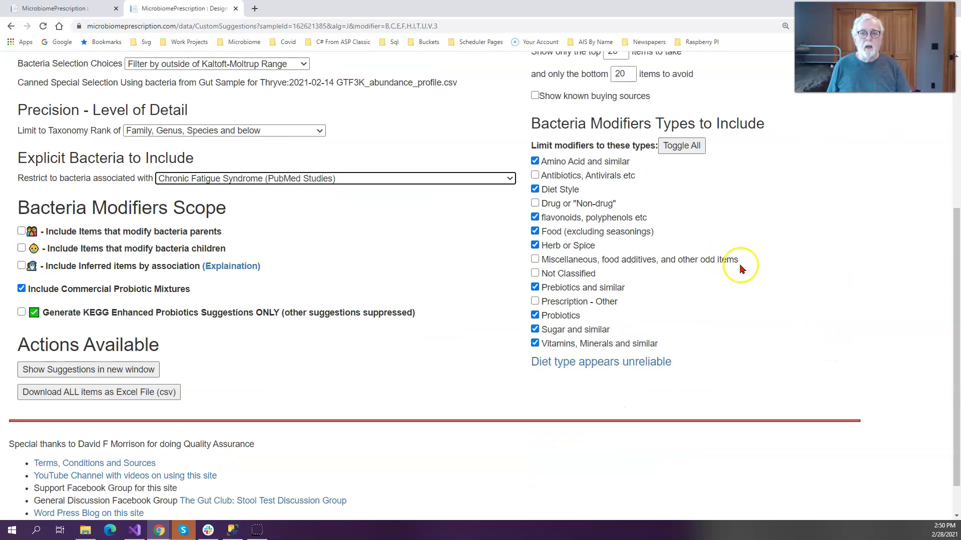
pyautogui.scroll(5, 701, 225)
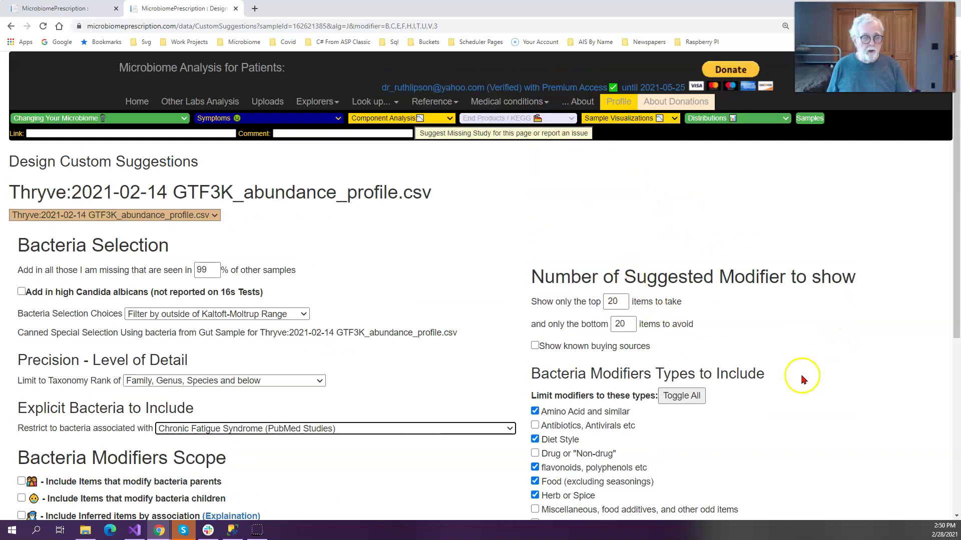
pyautogui.scroll(-5, 837, 391)
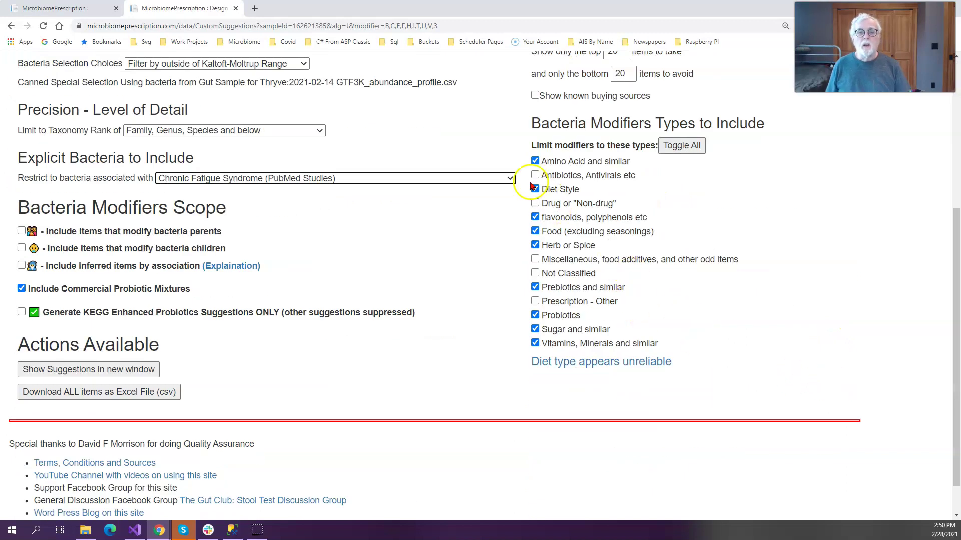
pyautogui.click(535, 259)
pyautogui.click(535, 273)
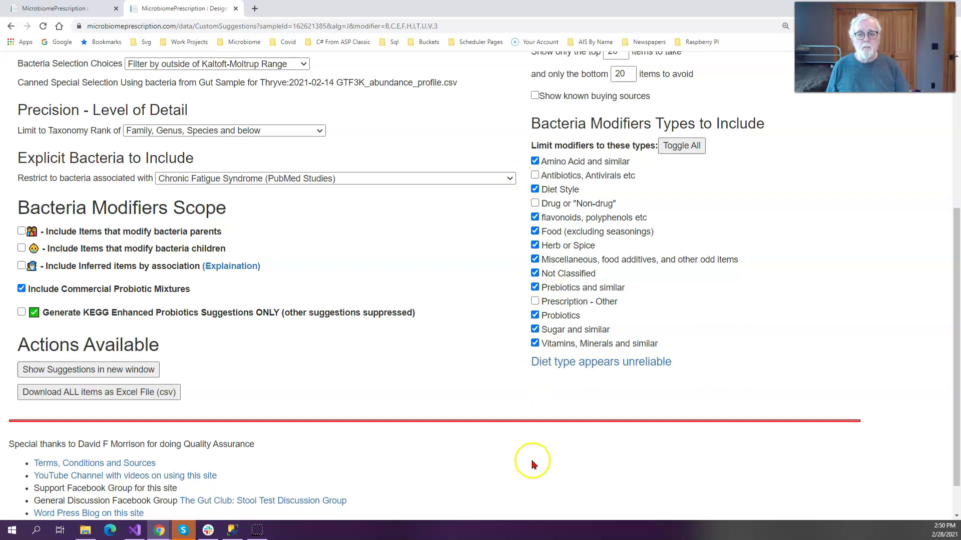
pyautogui.click(536, 303)
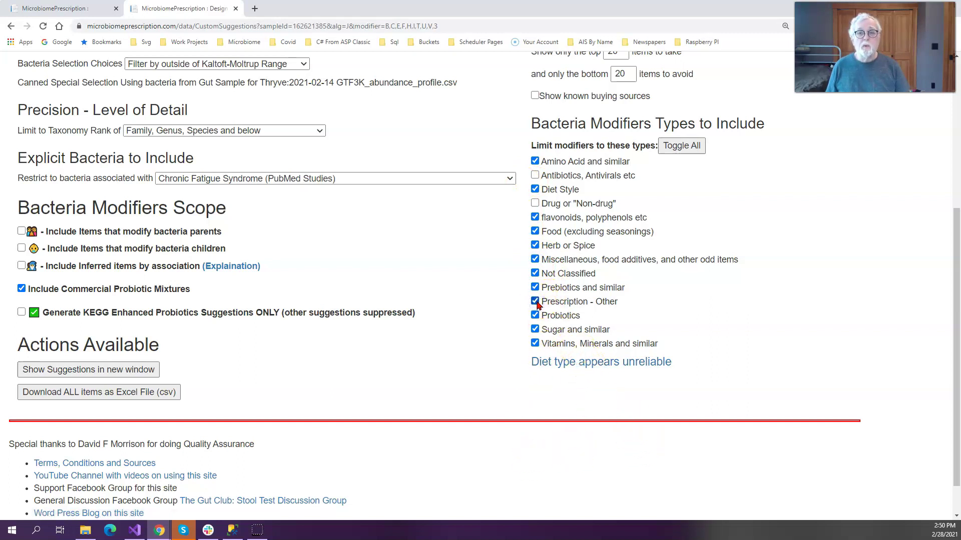
pyautogui.click(535, 175)
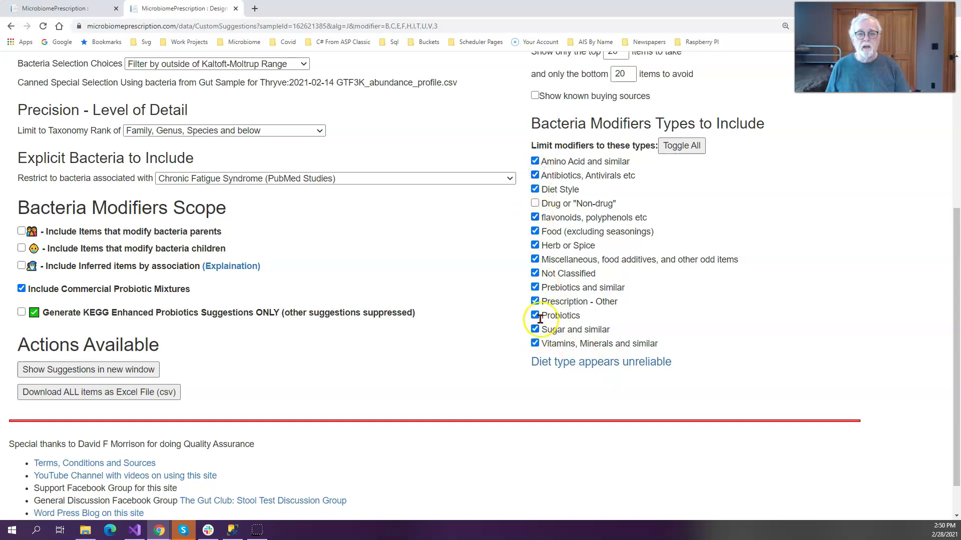
pyautogui.click(535, 205)
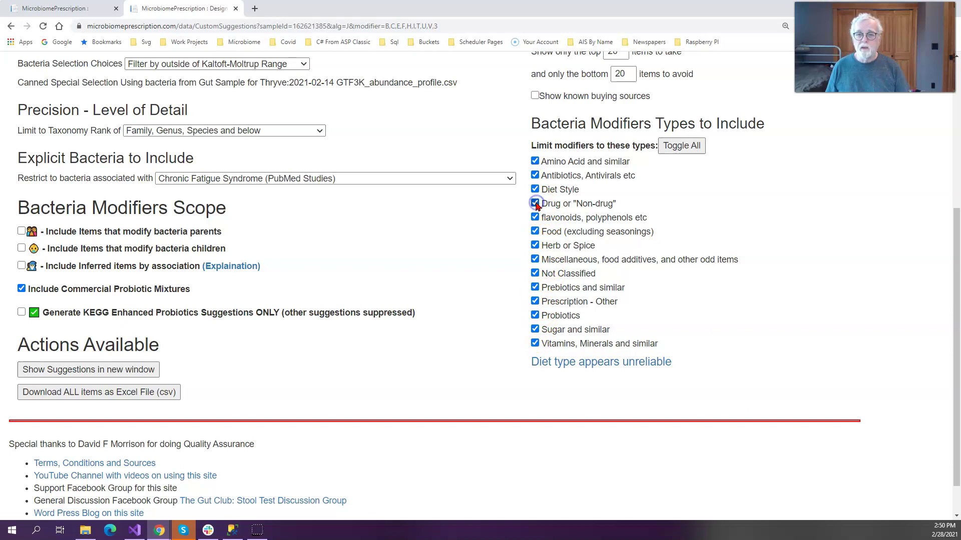
# Set both the top and bottom suggestion counts to 50.
pyautogui.scroll(5, 608, 115)
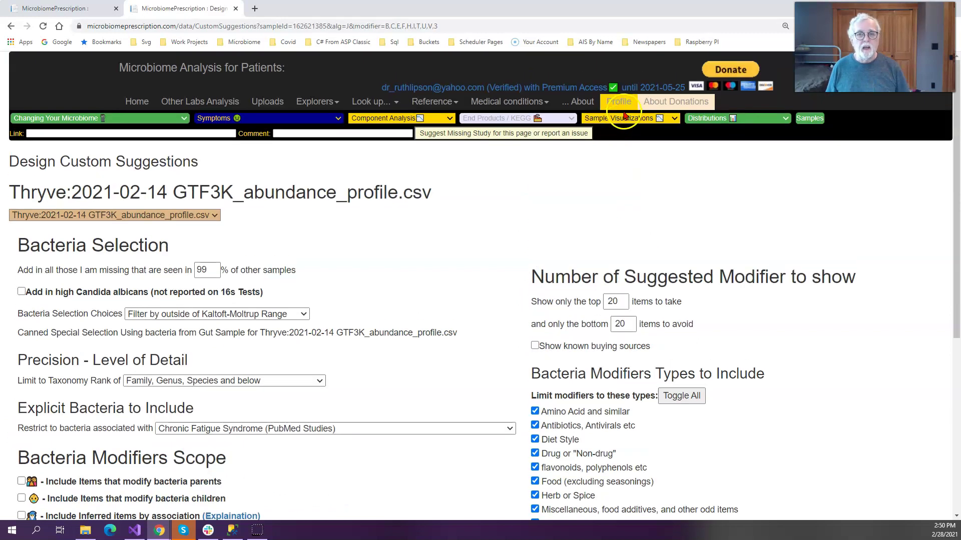
pyautogui.doubleClick(613, 301)
pyautogui.write('50')
pyautogui.press('Tab')
pyautogui.write('50')
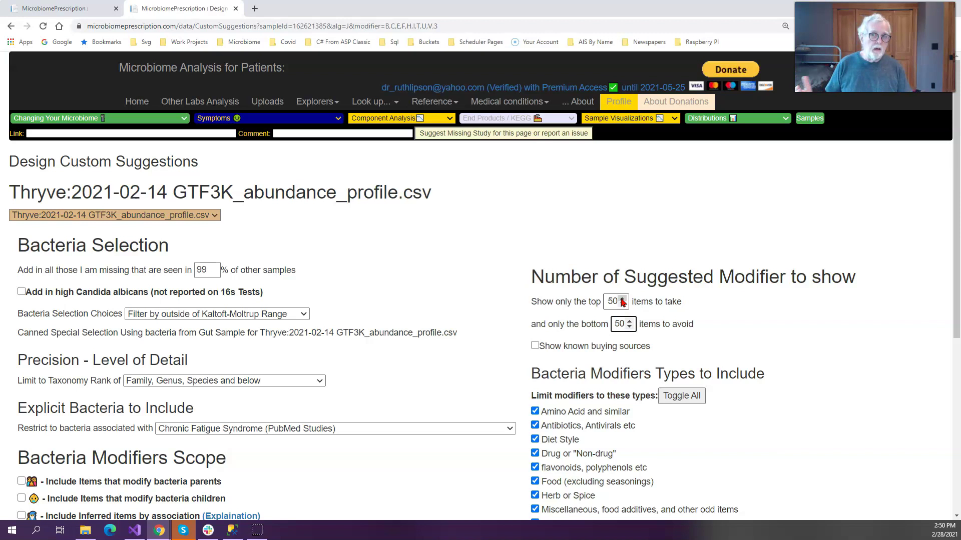
pyautogui.scroll(-5, 856, 358)
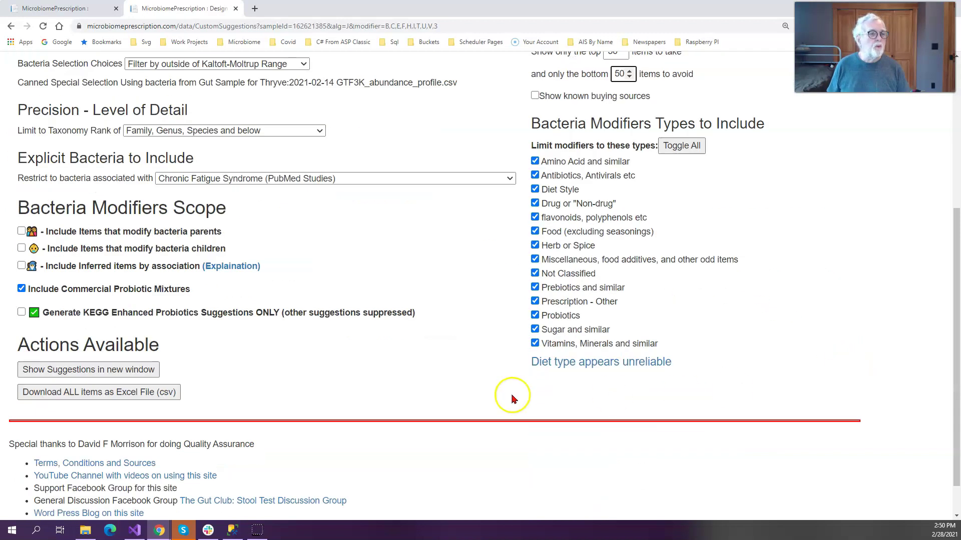
# Generate the custom suggestions in a new tab, led by tetracycline (0.326) to add and Burdock Root to remove.
pyautogui.click(123, 371)
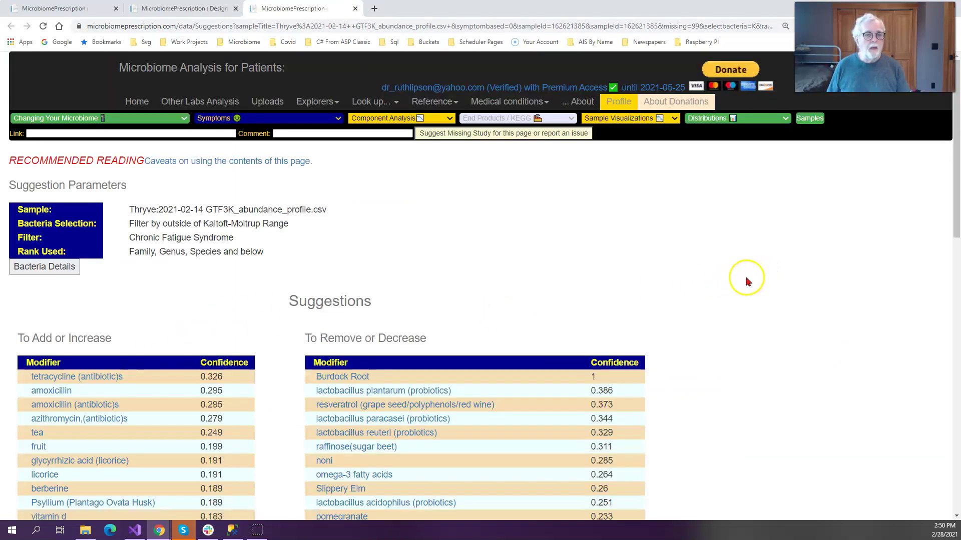
pyautogui.scroll(-5, 744, 284)
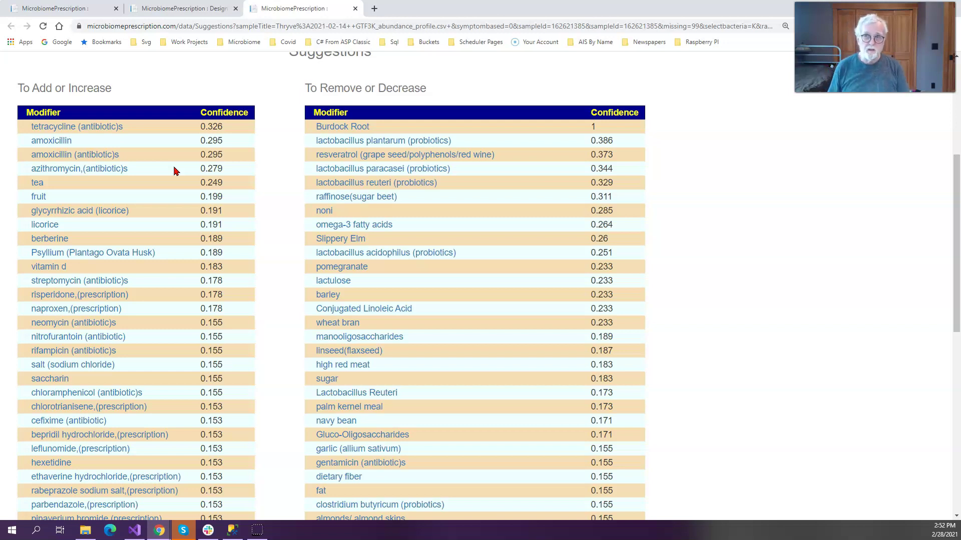
pyautogui.scroll(5, 756, 418)
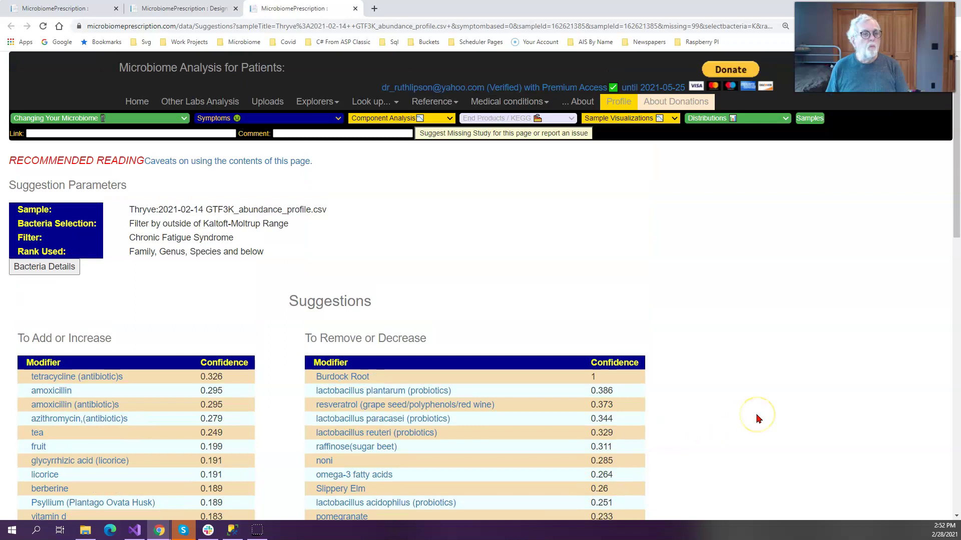
# Read the 'Caveat: Suggestions' blog article explaining what the confidence values mean.
pyautogui.click(251, 166)
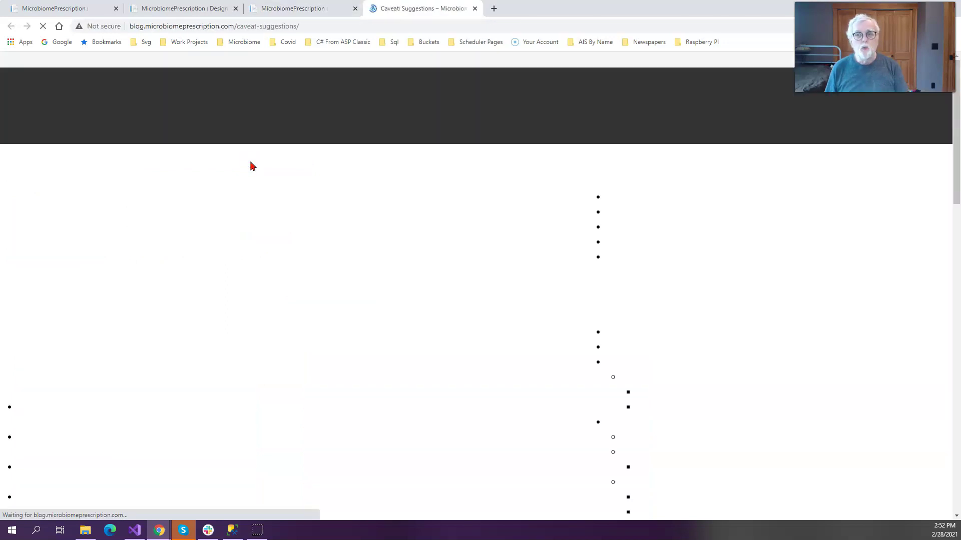
pyautogui.scroll(-20, 456, 209)
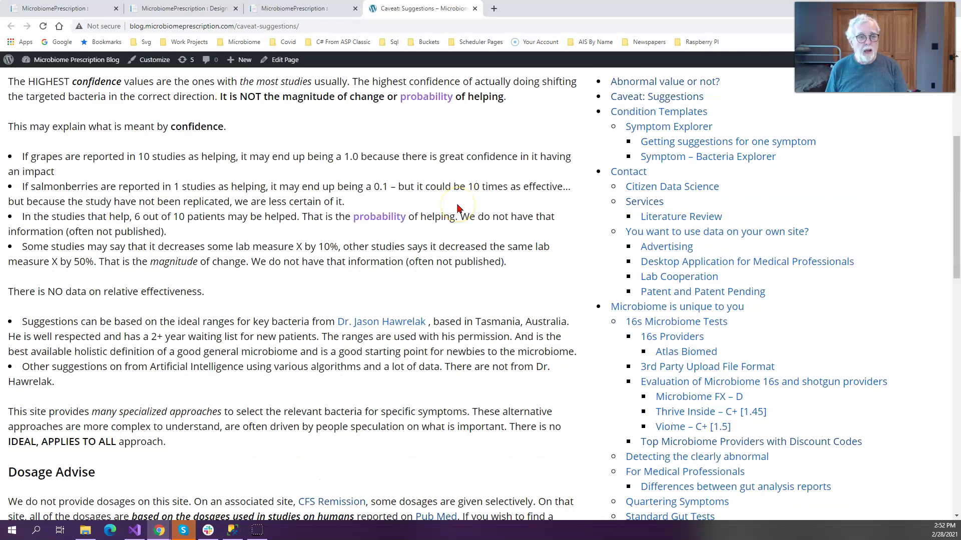
pyautogui.scroll(20, 457, 209)
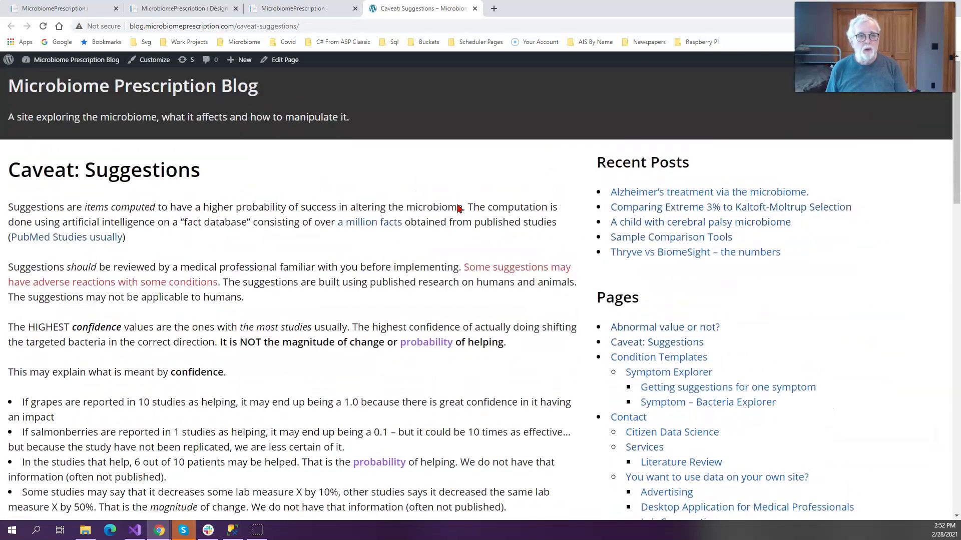